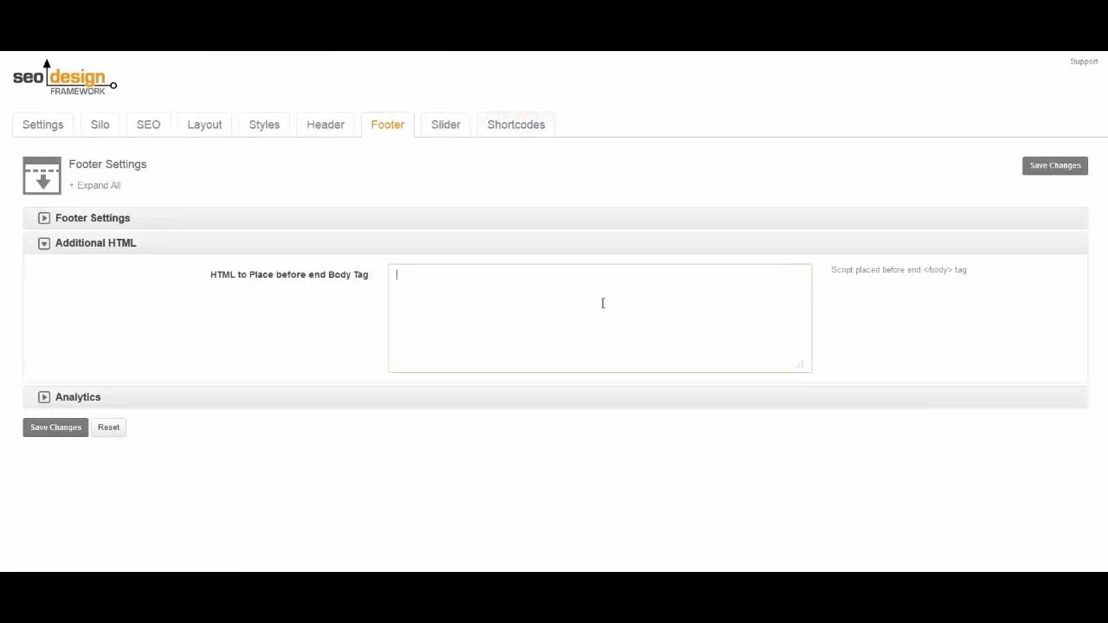
- Paste the Clicky tracking code into the footer Additional HTML and this page's body-end HTML box
type("<a title=\"Real Time Analytics\" href=\"http://clicky.com/100702287\"><img alt=\"Real Time Analytics\" src=\"//static.getclicky.com/media/links/badge.gif\" border=\"0\" /></a> <script src=\"//static.getclicky.com/js\" type=\"text/javascript\"></script> <script type=\"text/javascript\">try{ clicky.init(100702287); }catch(e){}</script> <noscript><p><img alt=\"Clicky\" width=\"1\" height=\"1\" src=\"//in.getclicky.com/100702287ns.gif\" /></p></noscript>")
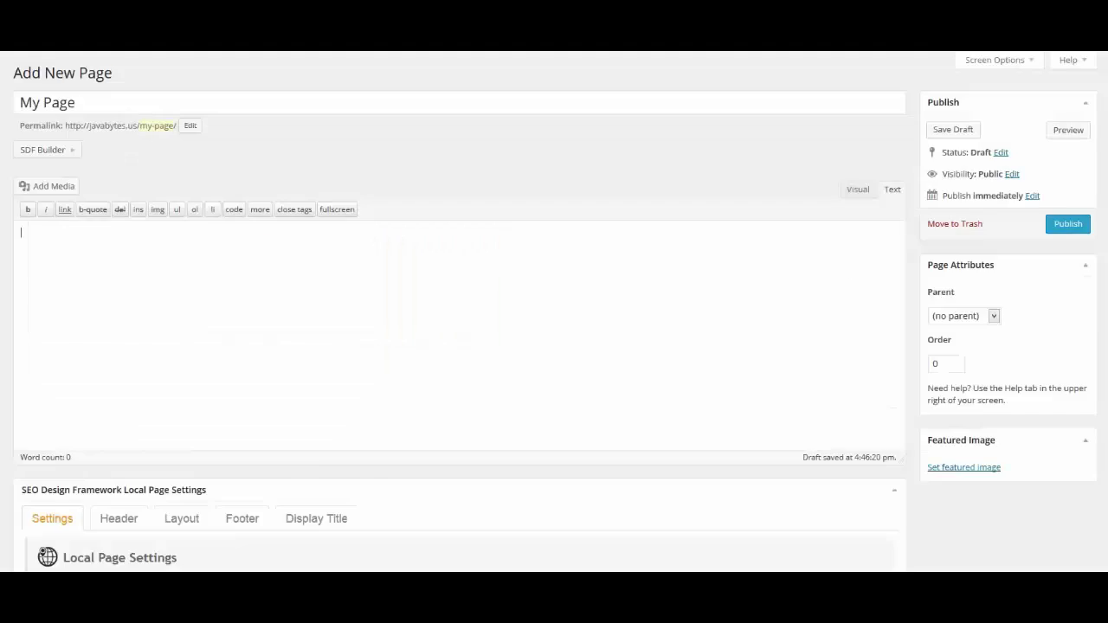
scroll(330, 315, "down", 8)
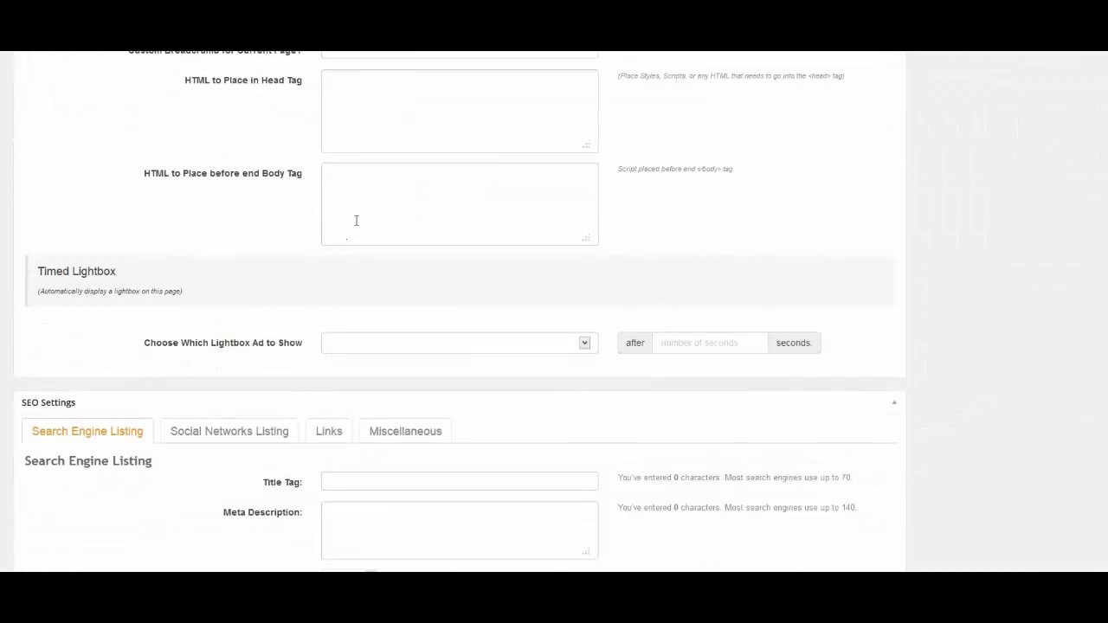
left_click(356, 221)
type("<script src=\"//static.getclicky.com/js\" type=\"text/javascript\"></script> <script type=\"text/javascript\">try{ clicky.init(100702287); }catch(e){}</script> <noscript><p><img alt=\"Clicky\" width=\"1\" height=\"1\" src=\"//in.getclicky.com/100702287ns.gif\" /></p></noscript>")
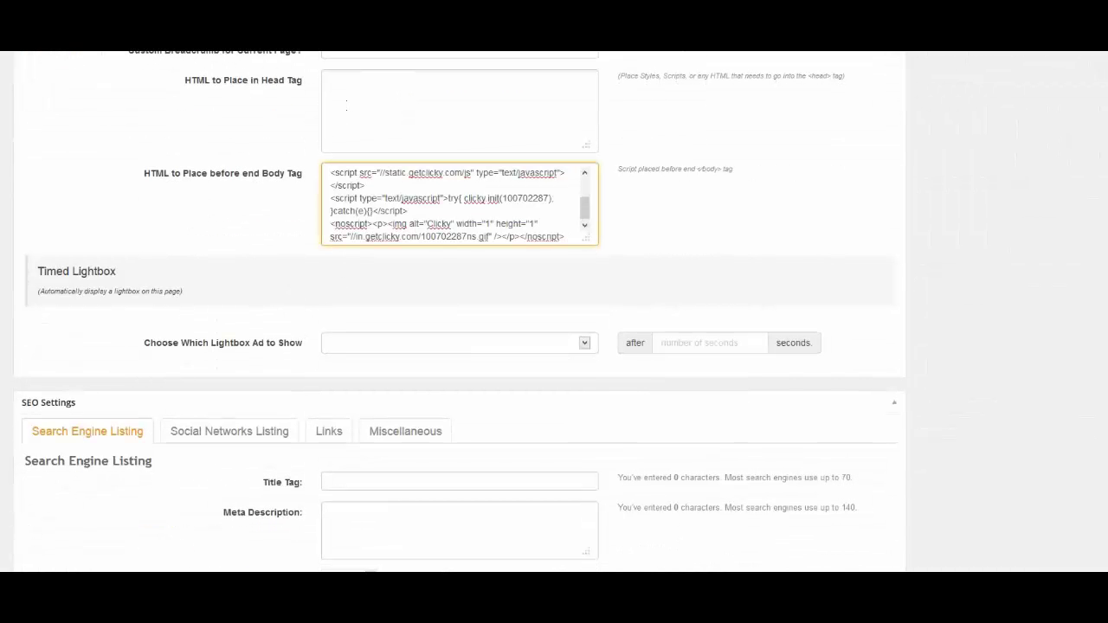
- Paste the Clicky tracking code as the HTML of a Shortcodes row
scroll(481, 278, "up", 3)
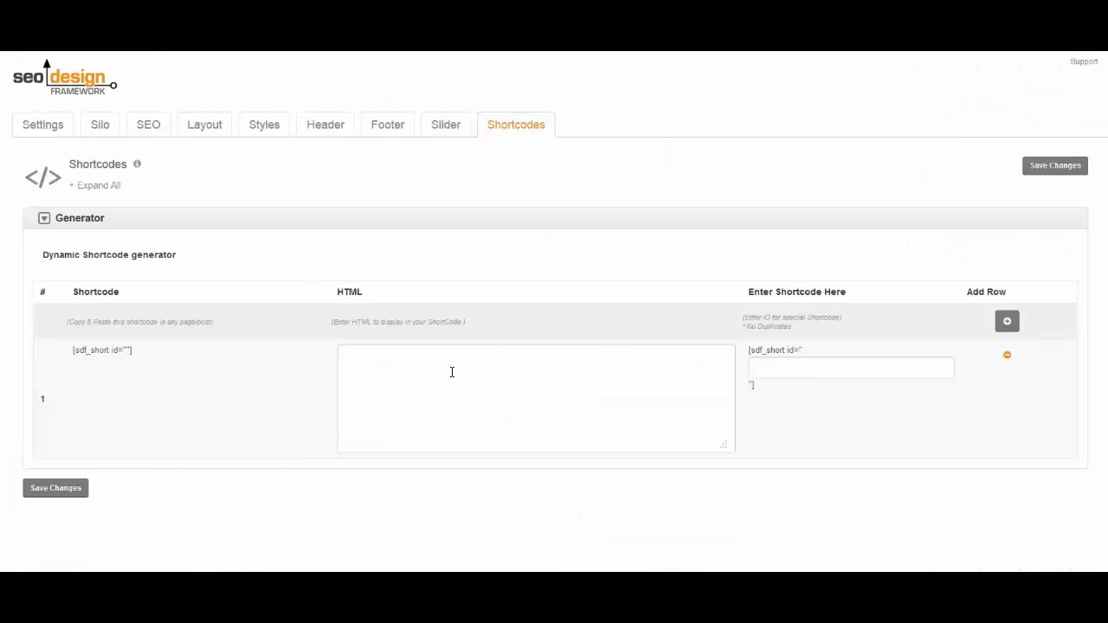
left_click(452, 373)
key("ctrl+v")
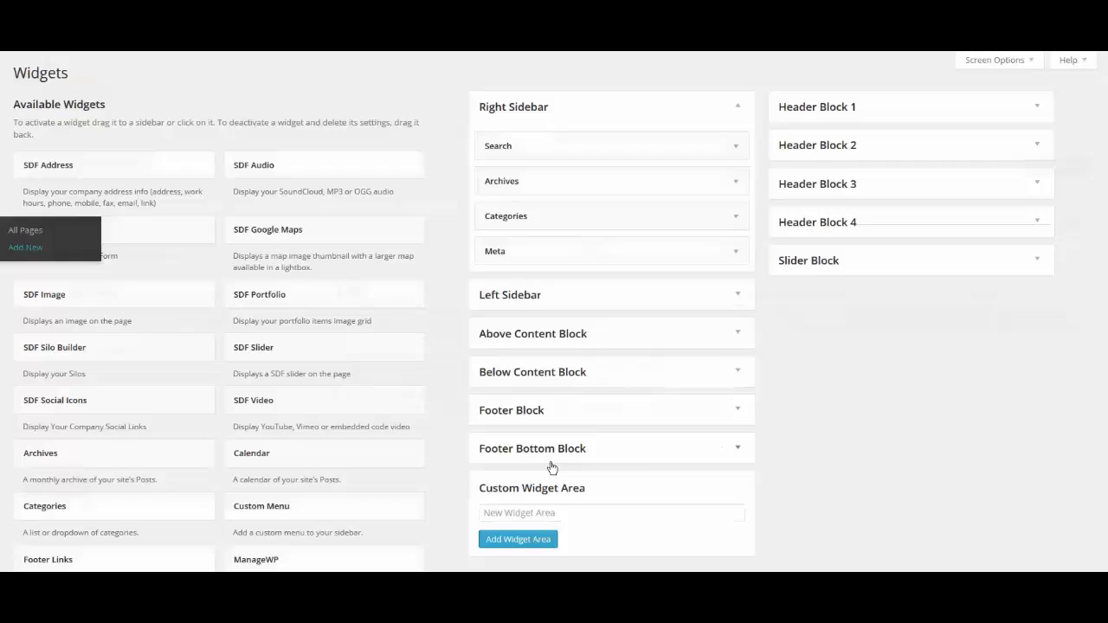
- Enter 'new widget' as the name for a new custom widget area
left_click(524, 514)
type("new widget")
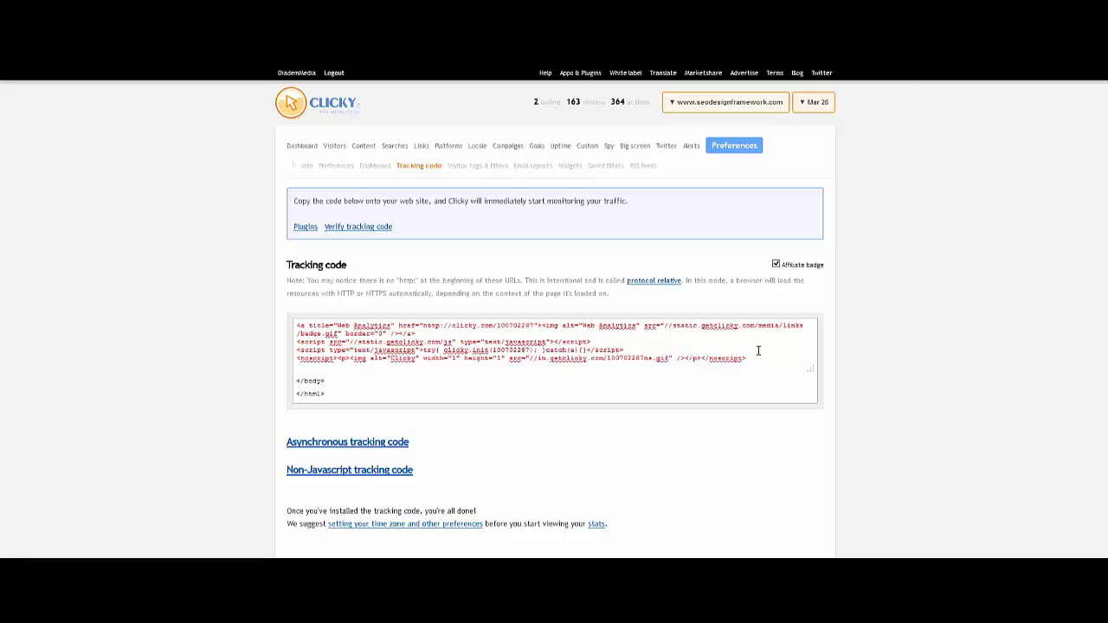
- Copy the Clicky code into the footer's 'HTML to Place before end Body Tag' and save the settings
left_click(748, 358)
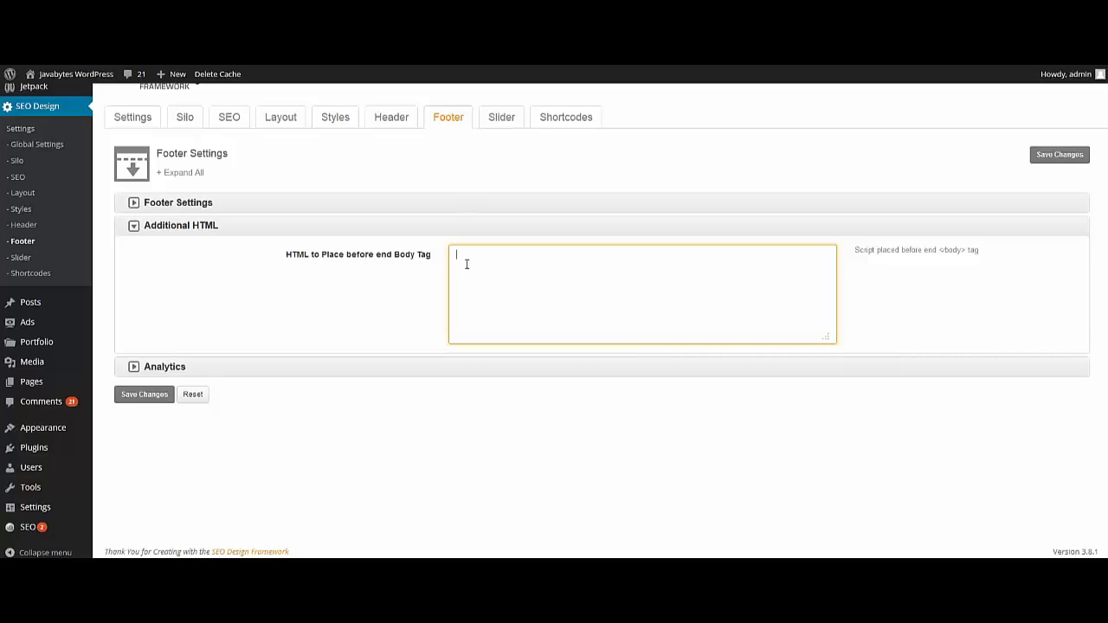
type("<a title=\"Web Analytics\" href=\"http://clicky.com/100702287\"><img alt=\"Web Analytics\" src=\"//static.getclicky.com/media/links/badge.gif\" border=\"0\" /></a> <script src=\"//static.getclicky.com/js\" type=\"text/javascript\"></script> <script type=\"text/javascript\">try{ clicky.init(100702287); }catch(e){}</script> <noscript><p><img alt=\"Clicky\" width=\"1\" height=\"1\" src=\"//in.getclicky.com/100702287ns.gif\" /></p></noscript>")
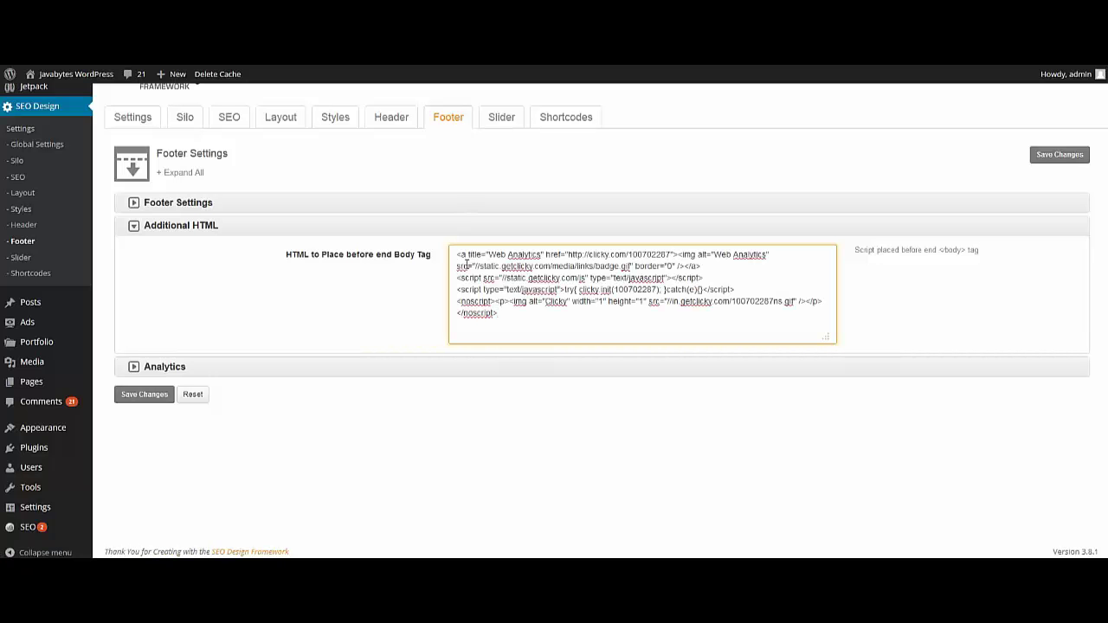
left_click(153, 401)
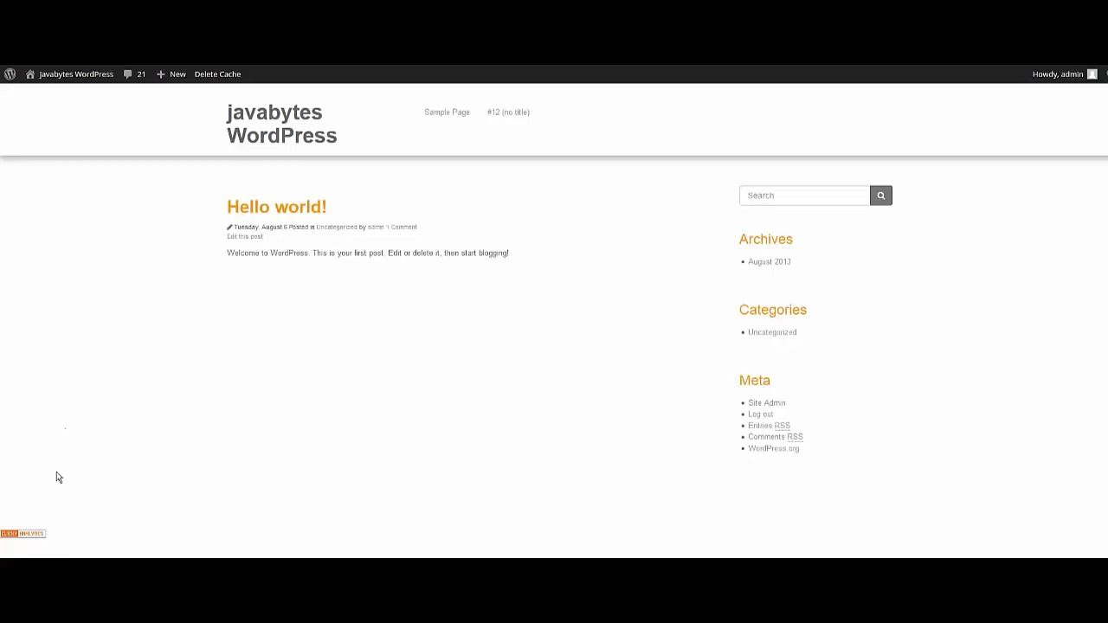
mouse_move(35, 535)
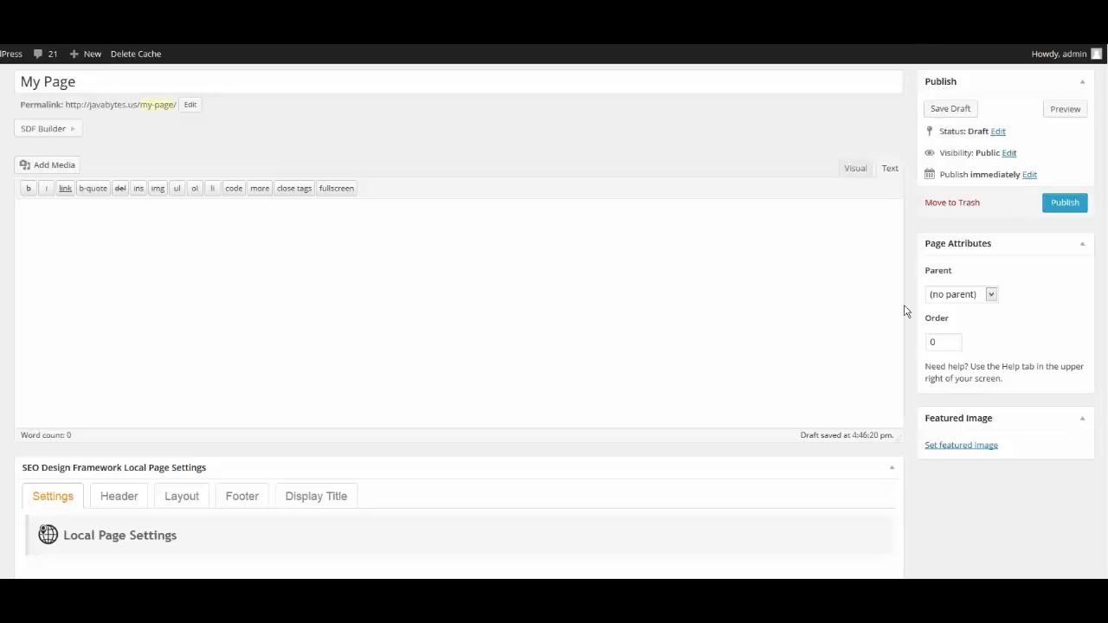
- Paste the Clicky code into My Page's 'HTML to Place before end Body Tag' box
scroll(873, 329, "down", 4)
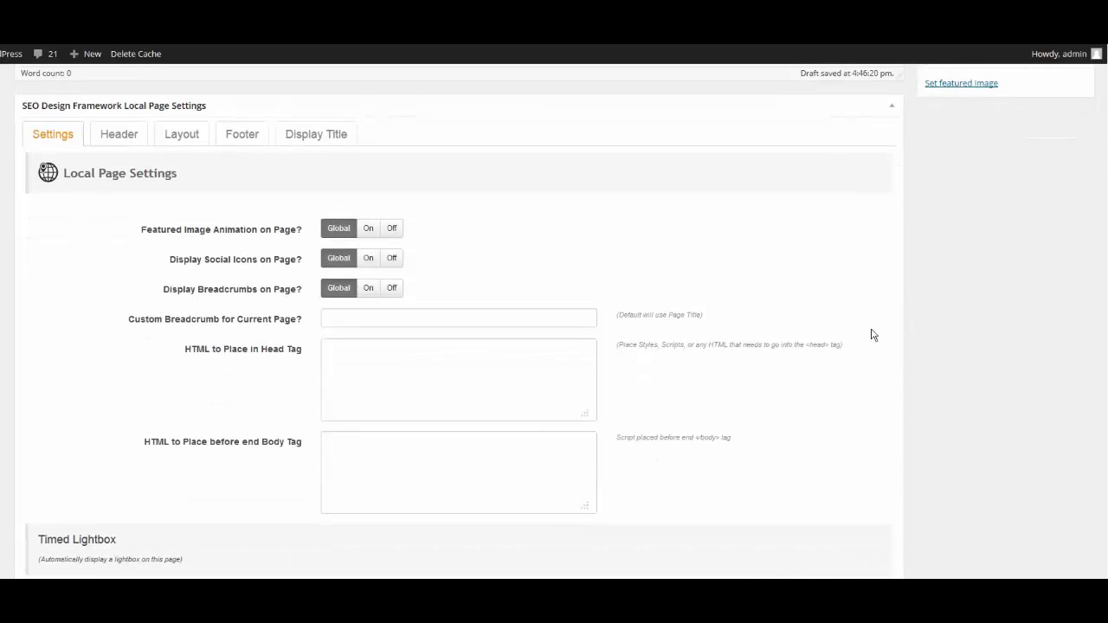
left_click(360, 452)
type("<script src=\"//static.getclicky.com/js\" type=\"text/javascript\"></script> <script type=\"text/javascript\">try{ clicky.init(100702287); }catch(e){}</script> <noscript><p><img alt=\"Clicky\" width=\"1\" height=\"1\" src=\"//in.getclicky.com/100702287ns.gif\" /></p></noscript>")
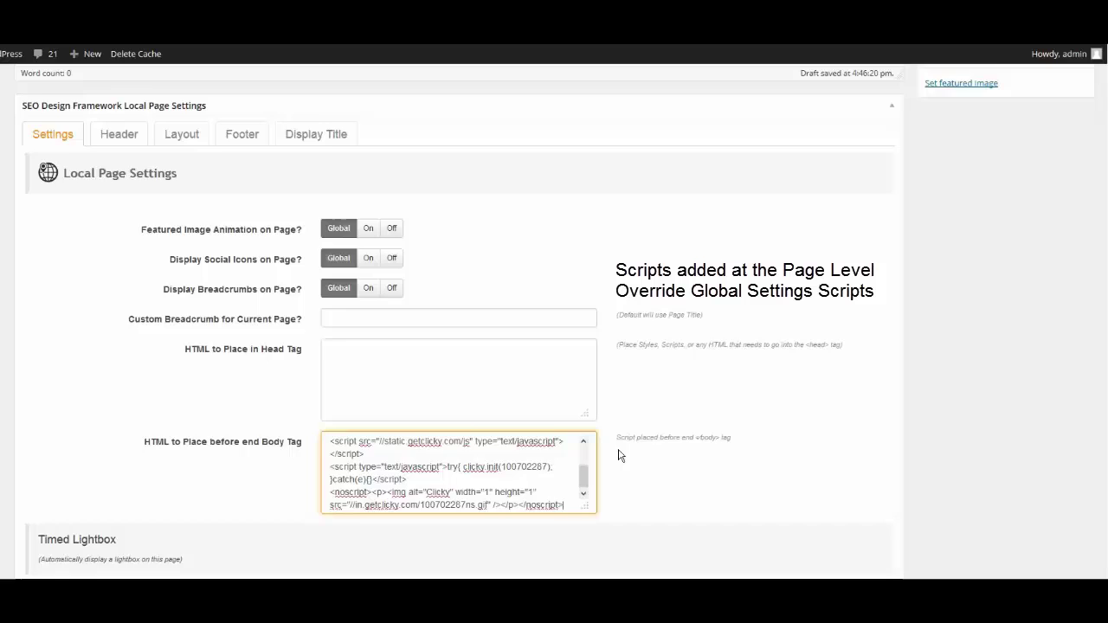
scroll(622, 453, "up", 5)
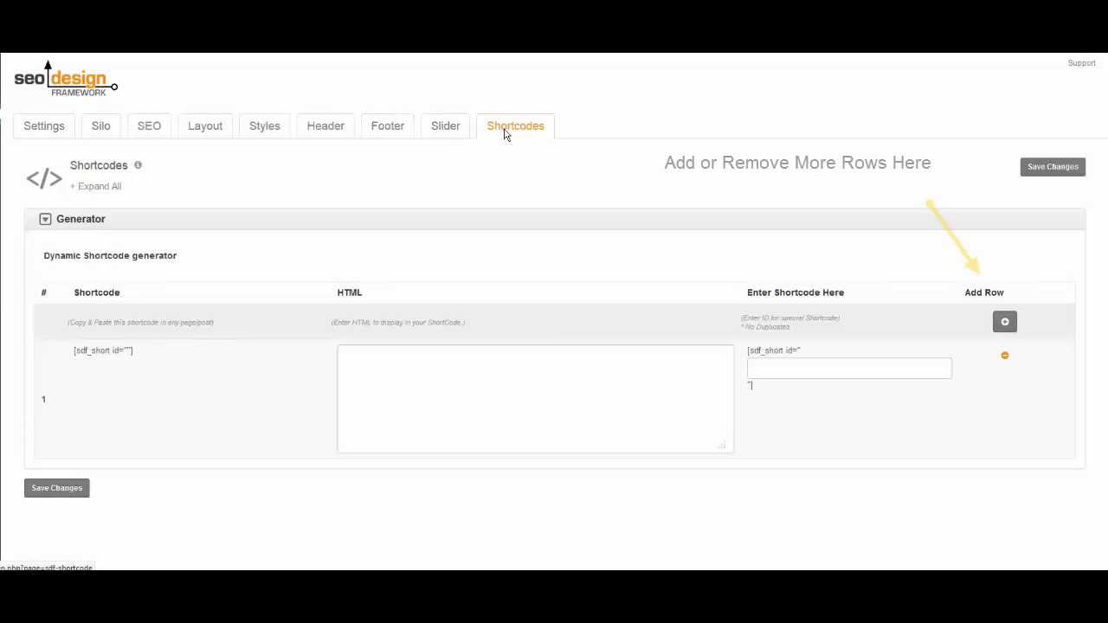
- Fill row 1 with the AWeber form script, name it aweber, and save the shortcode
left_click(1006, 323)
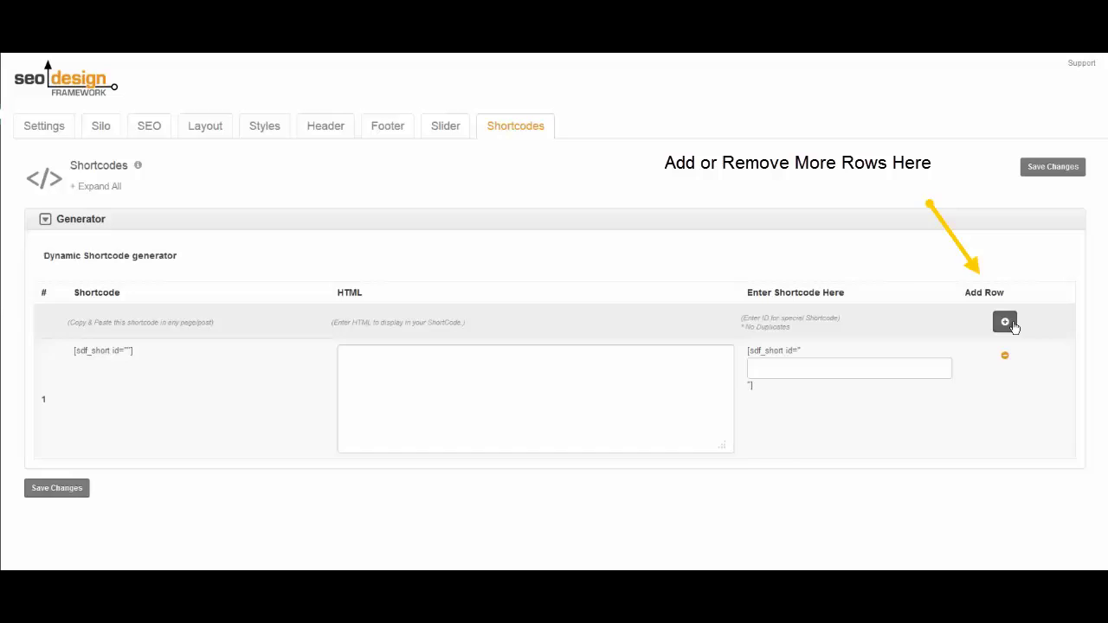
left_click(486, 405)
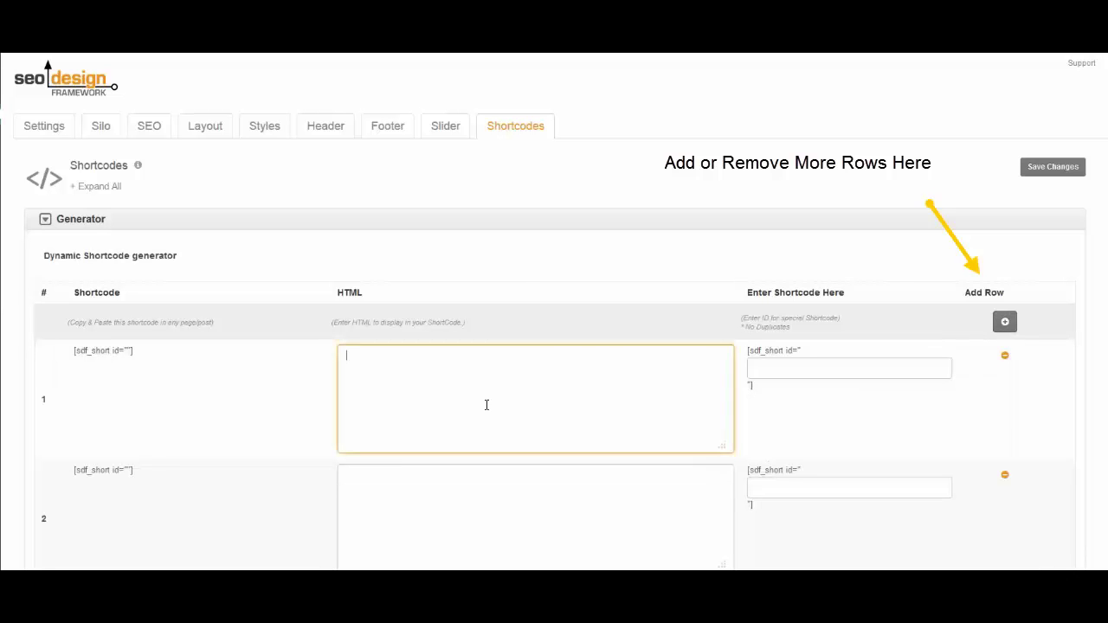
type("<script type=\"text/javascript\" src=\"http://forms.aweber.com/form/35/1423397635.js\"></script>")
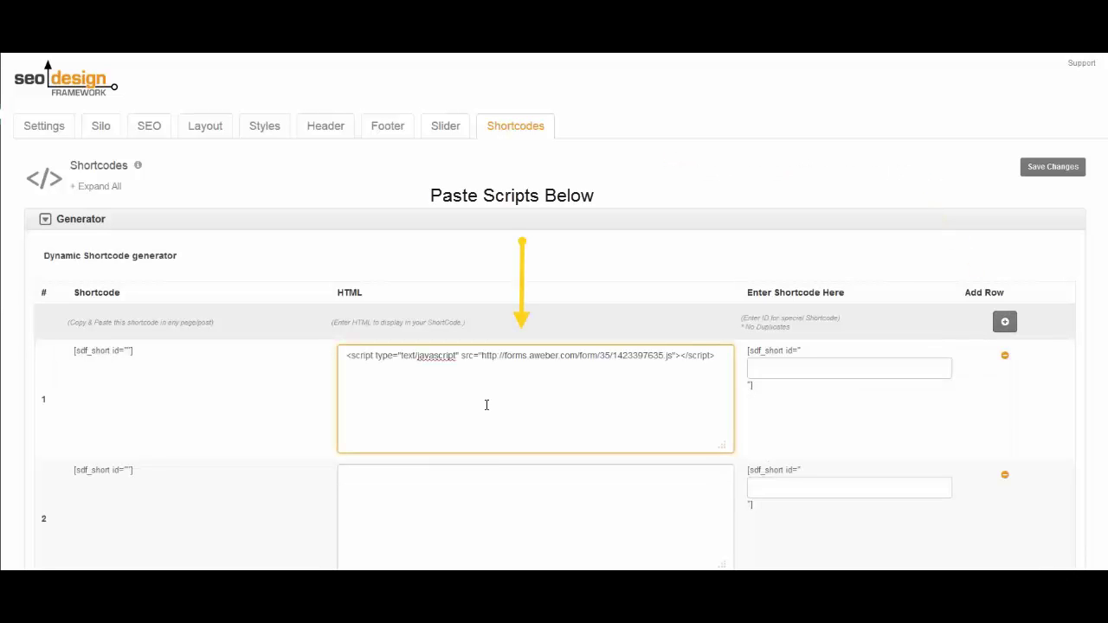
left_click(788, 376)
type("aweber")
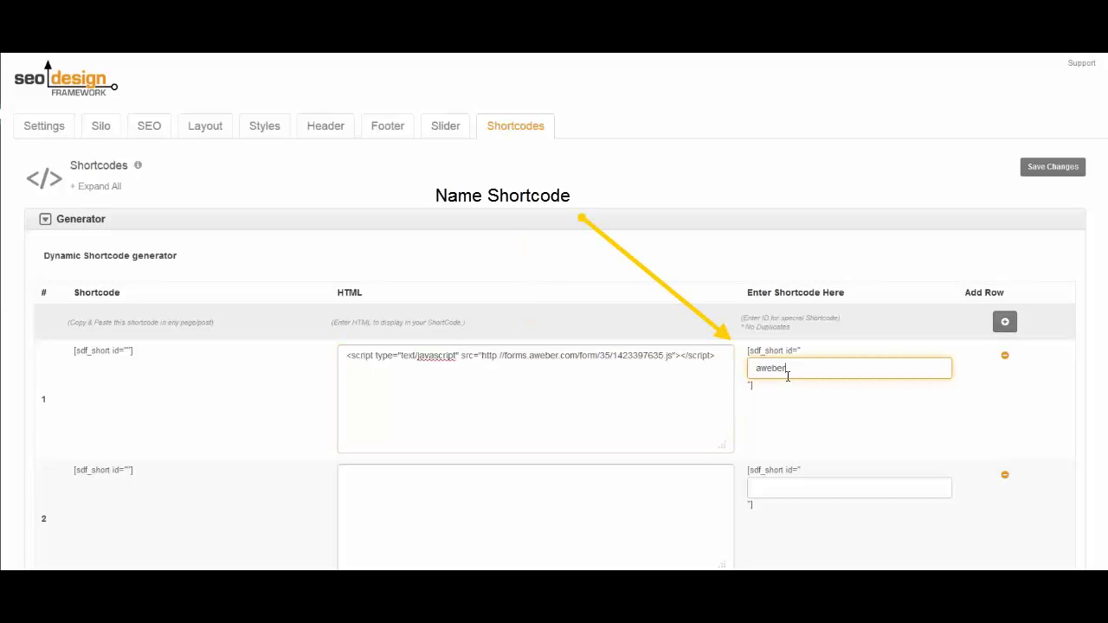
left_click(1040, 171)
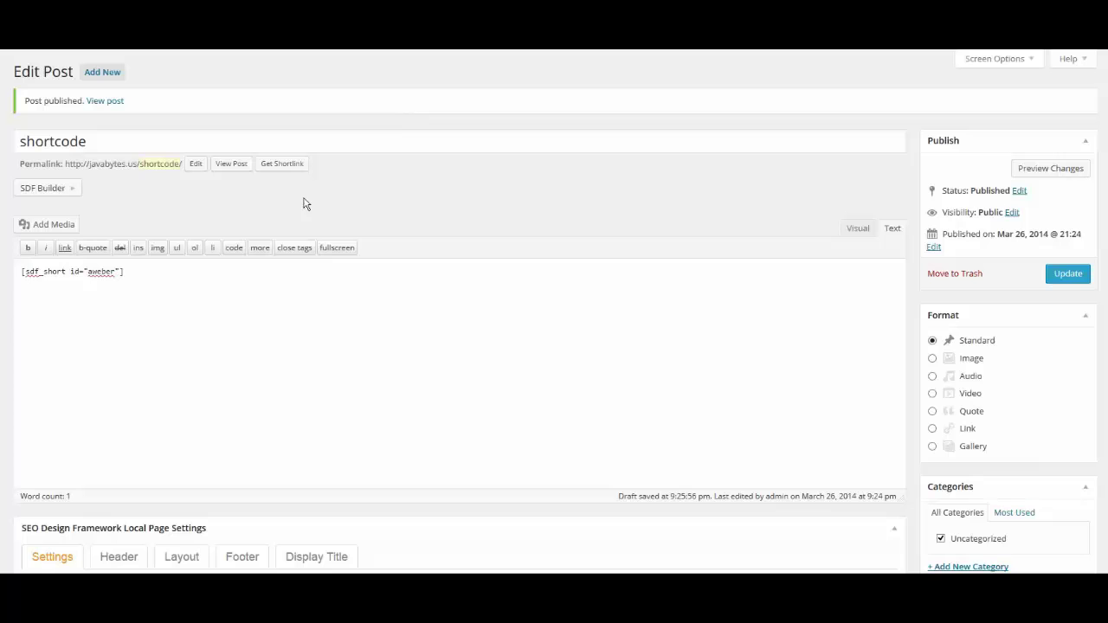
- Check the shortcode post, then select the AWeber JavaScript snippet for copying
scroll(458, 387, "down", 6)
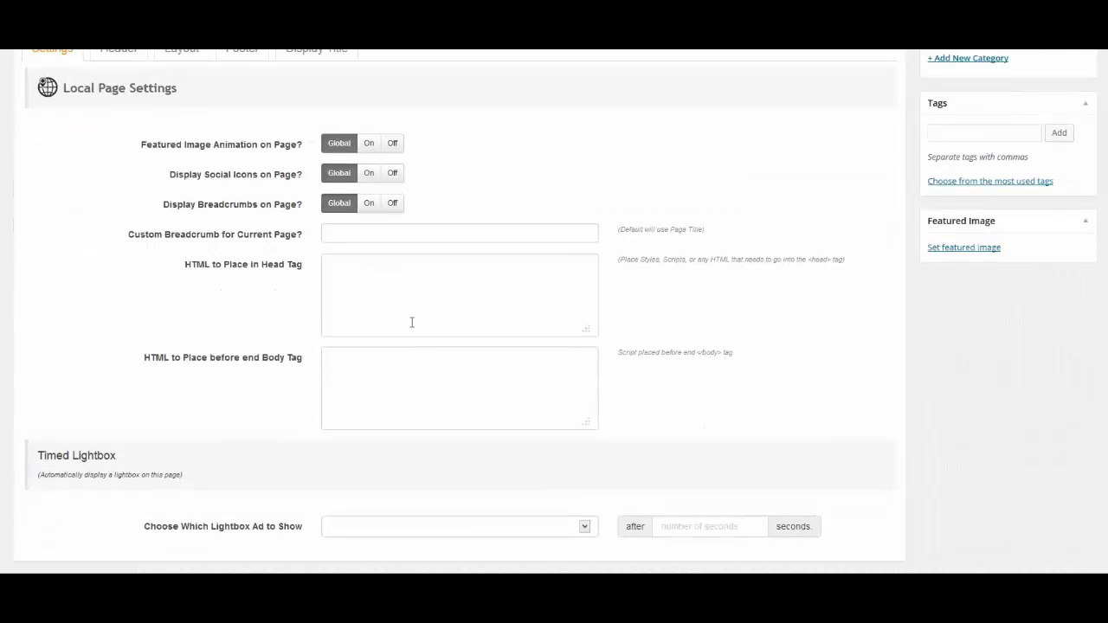
left_click(410, 312)
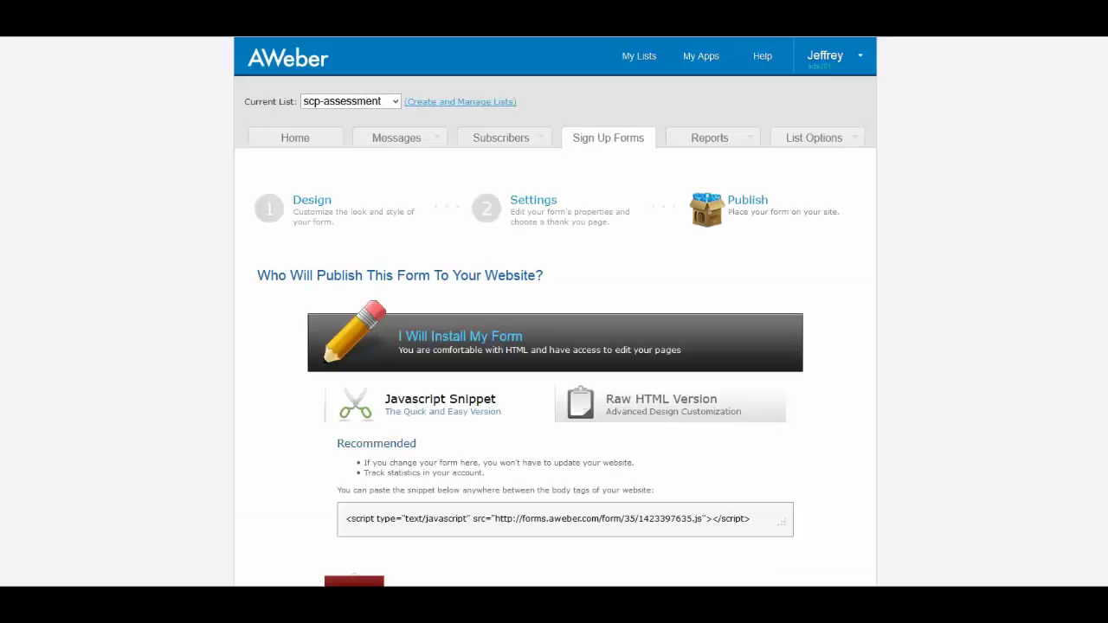
left_click(775, 524)
left_click_drag(758, 518, 340, 519)
key("ctrl+c")
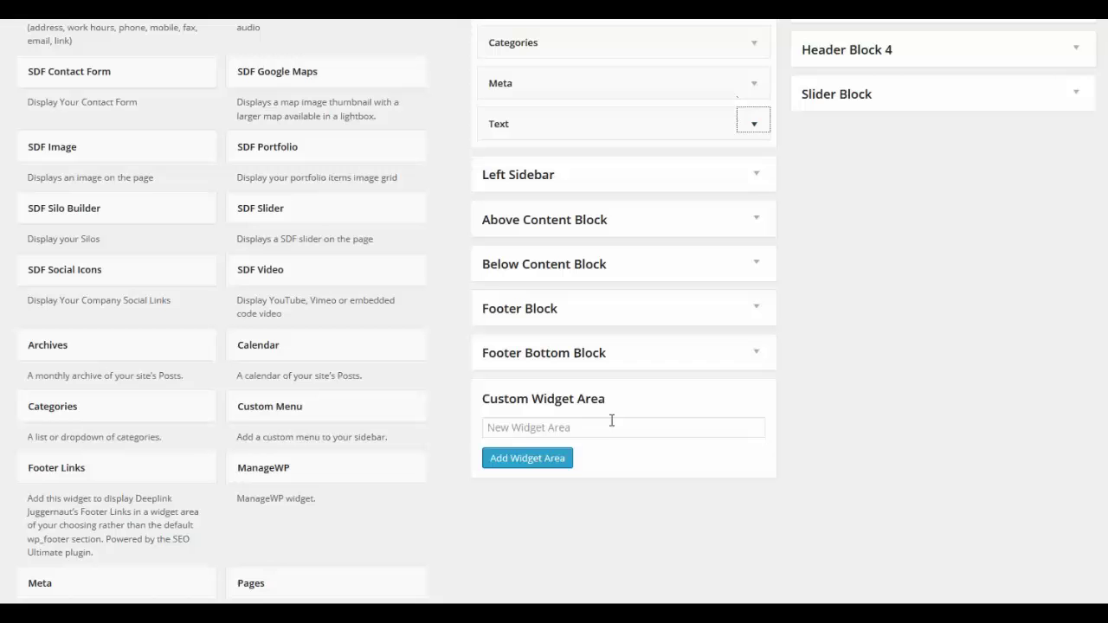
- Create a custom widget area named aweber
left_click(611, 425)
type("aweber")
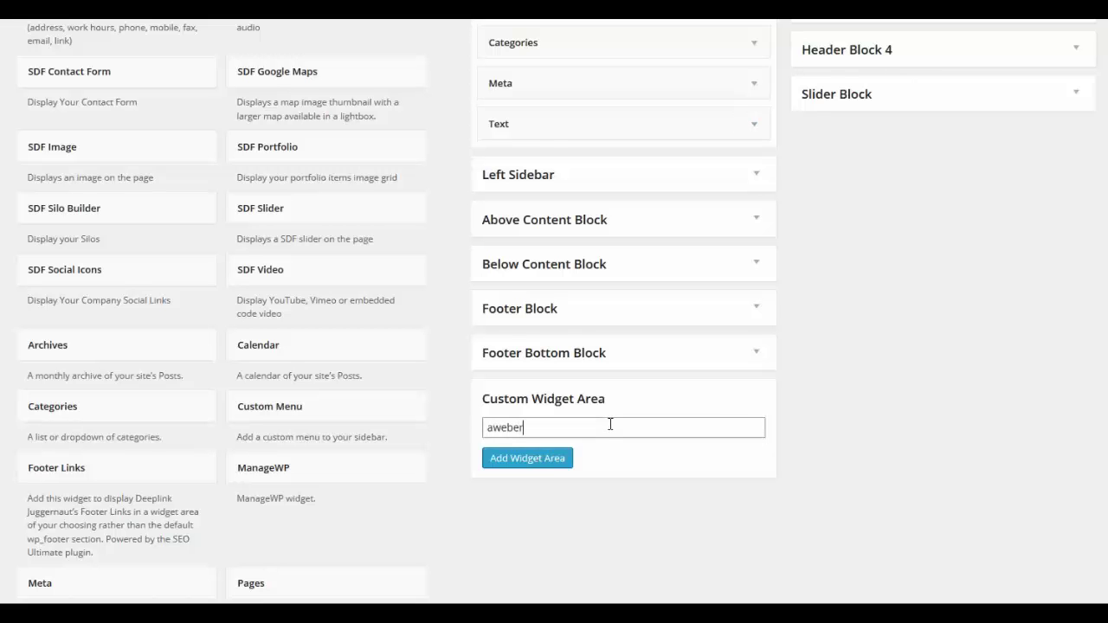
left_click(555, 450)
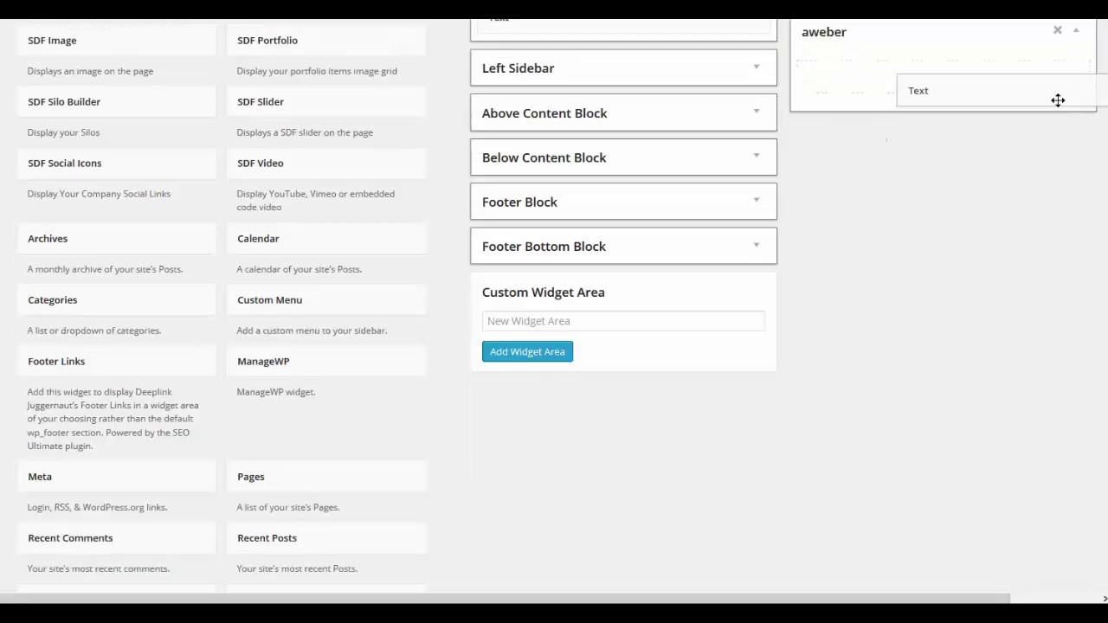
- Add a Text widget to the aweber area containing the pasted AWeber script
left_click_drag(1056, 99, 1039, 91)
left_click(947, 190)
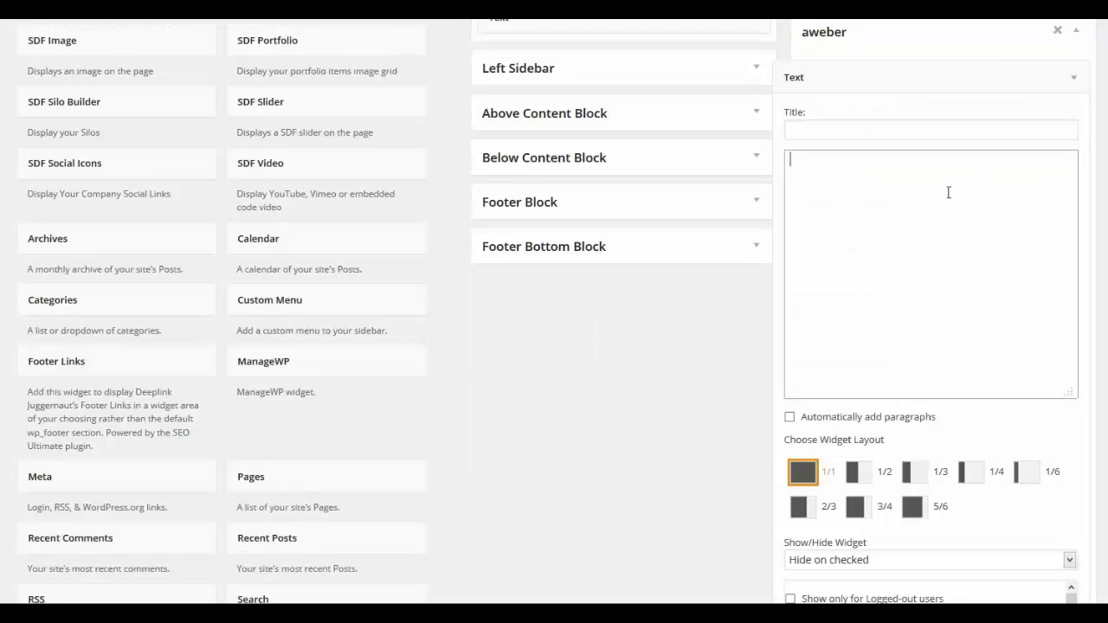
key("ctrl+v")
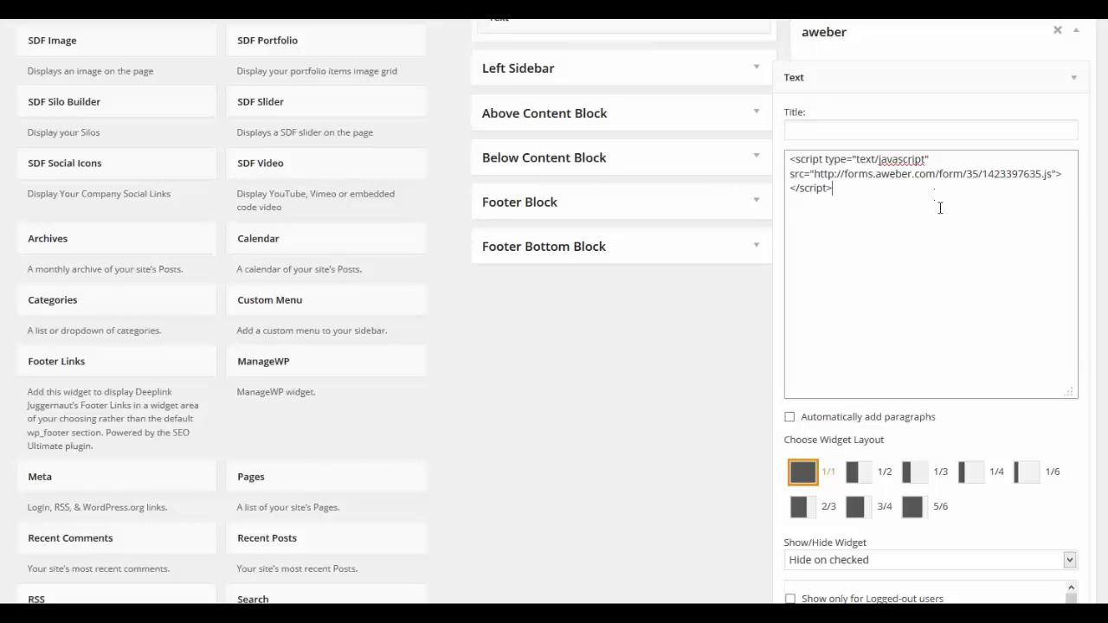
scroll(940, 203, "down", 4)
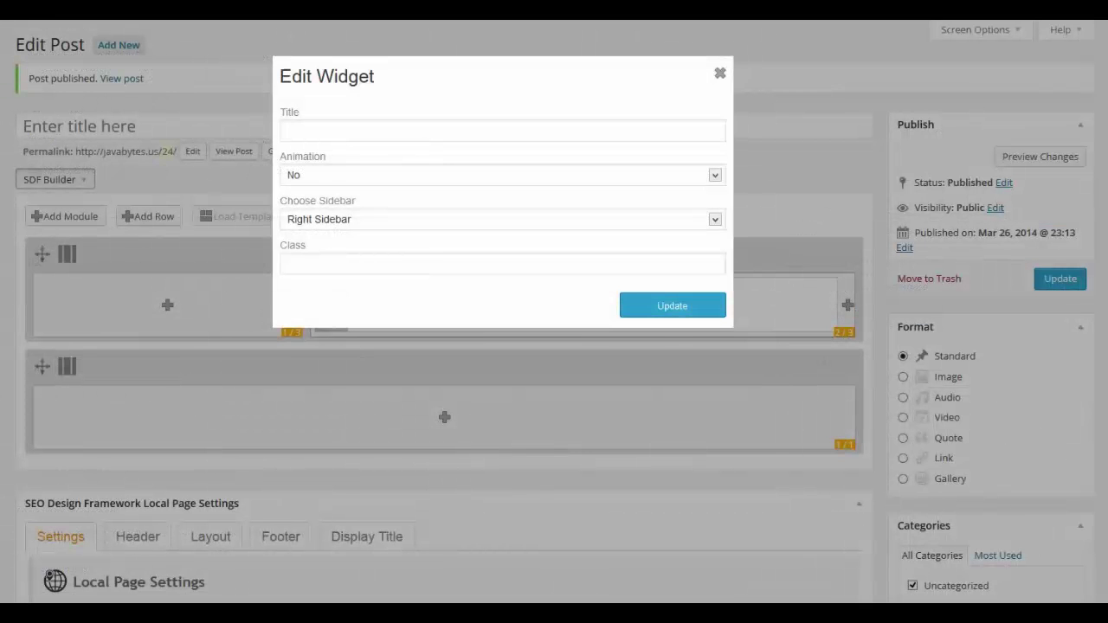
- Change the Edit Widget dialog's Choose Sidebar setting from Right Sidebar to Aweber
left_click(645, 224)
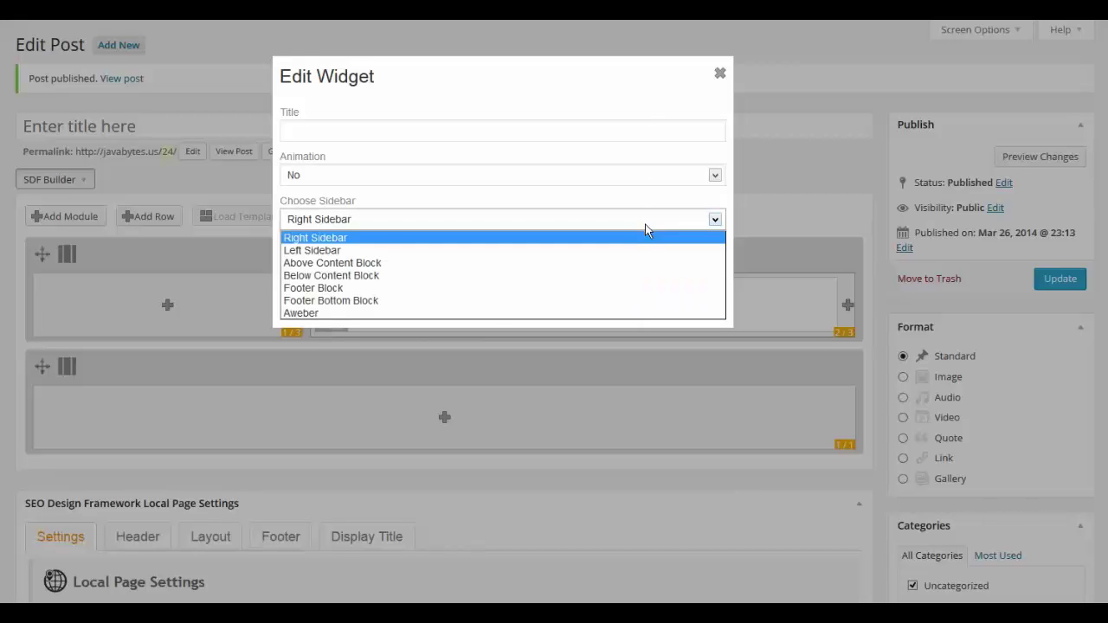
left_click(487, 313)
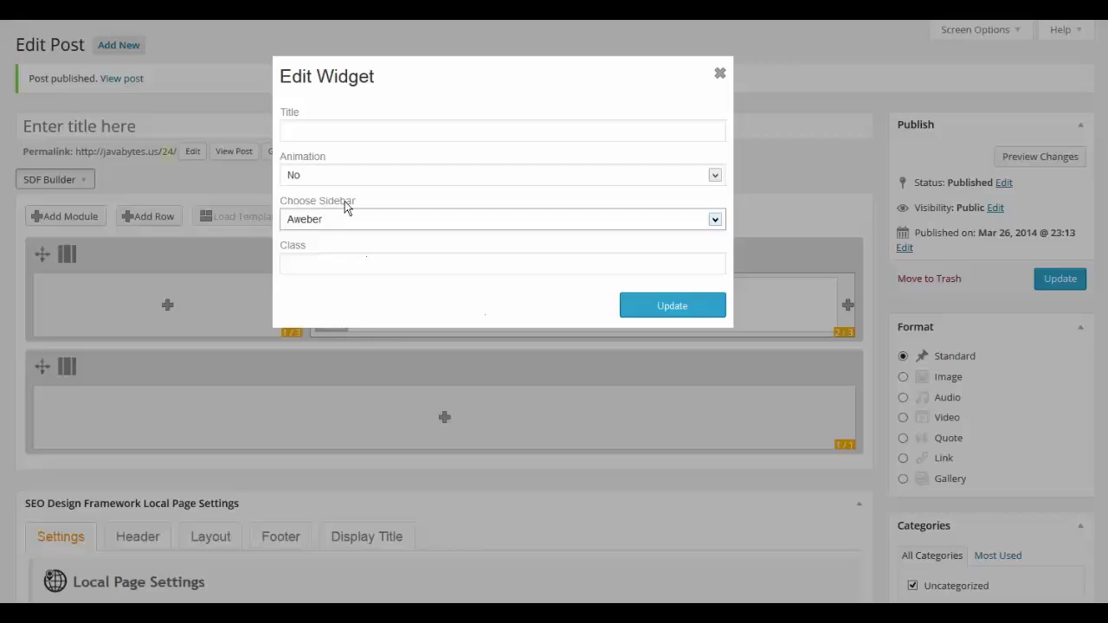